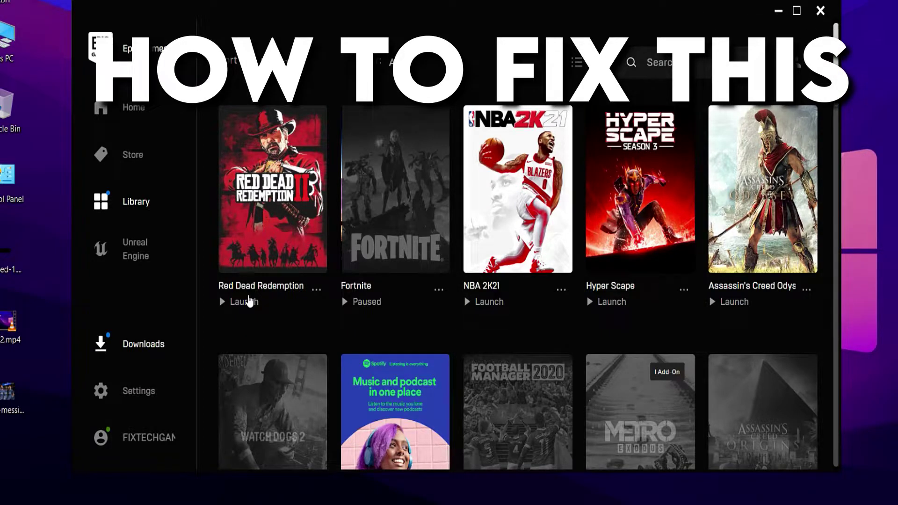
Step: Launch Red Dead Redemption 2 from the Epic Games library
left_click(249, 301)
left_click(249, 300)
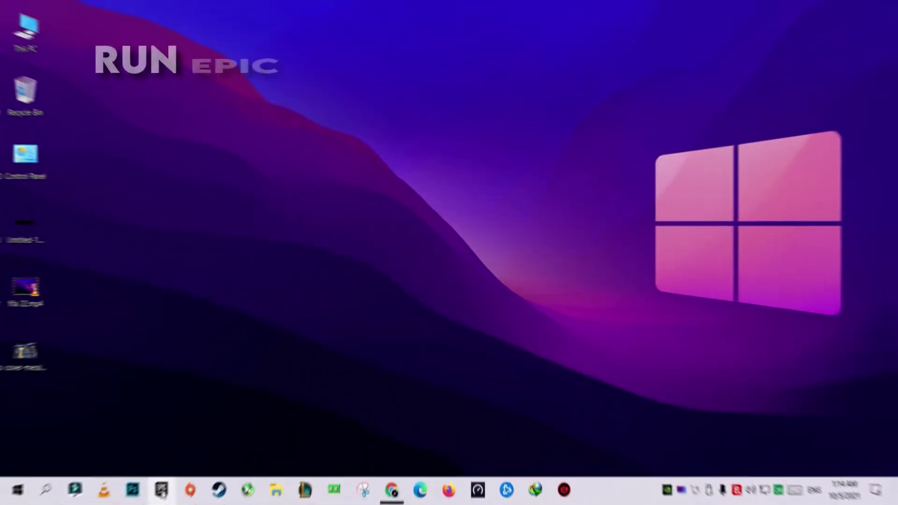
Step: Run the Epic Games Launcher as administrator and approve the permission request
right_click(161, 490)
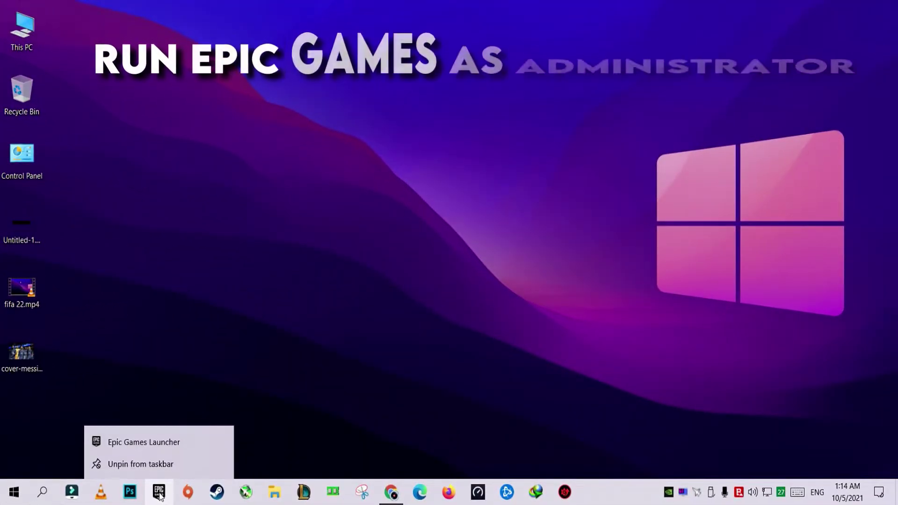
right_click(170, 442)
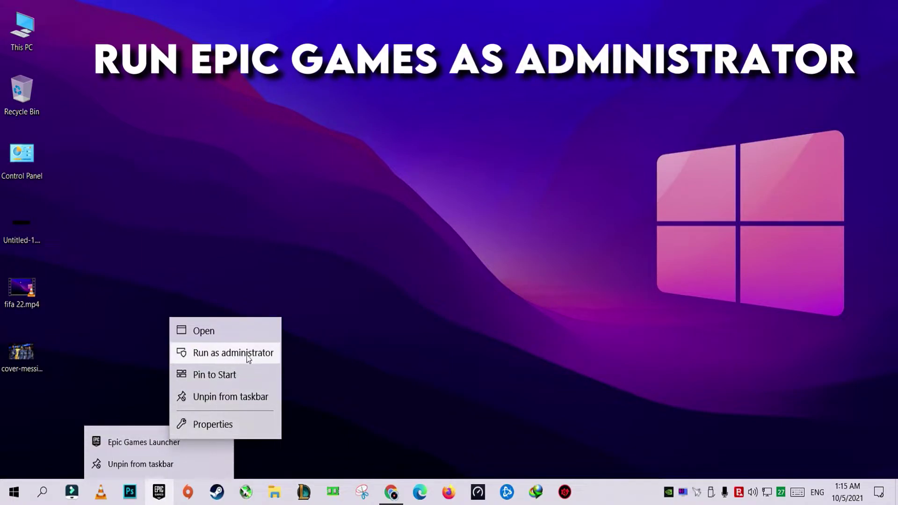
left_click(223, 354)
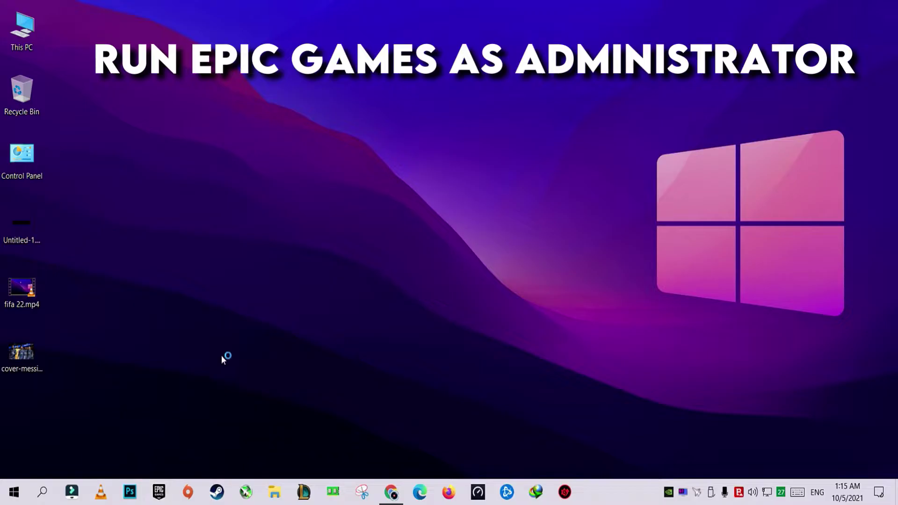
left_click(366, 308)
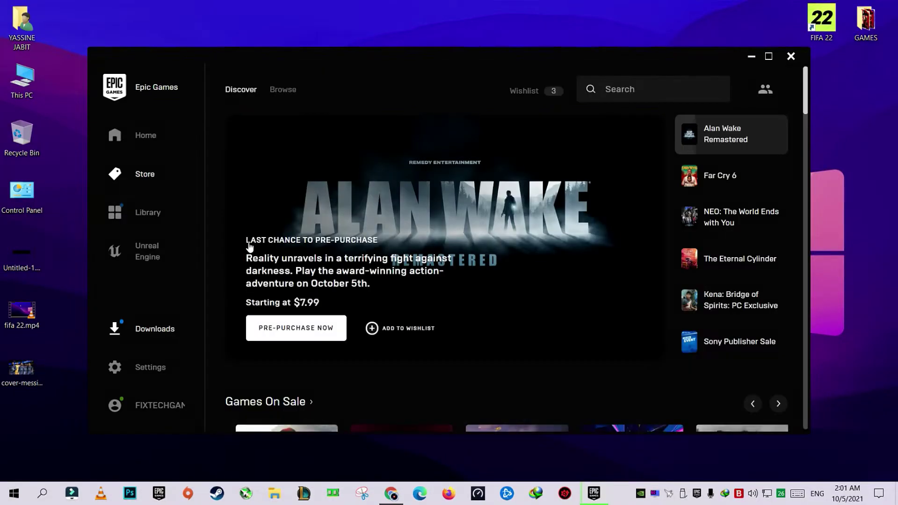
Step: Start Red Dead Redemption 2 from the launcher's game library and open the game's settings
left_click(174, 333)
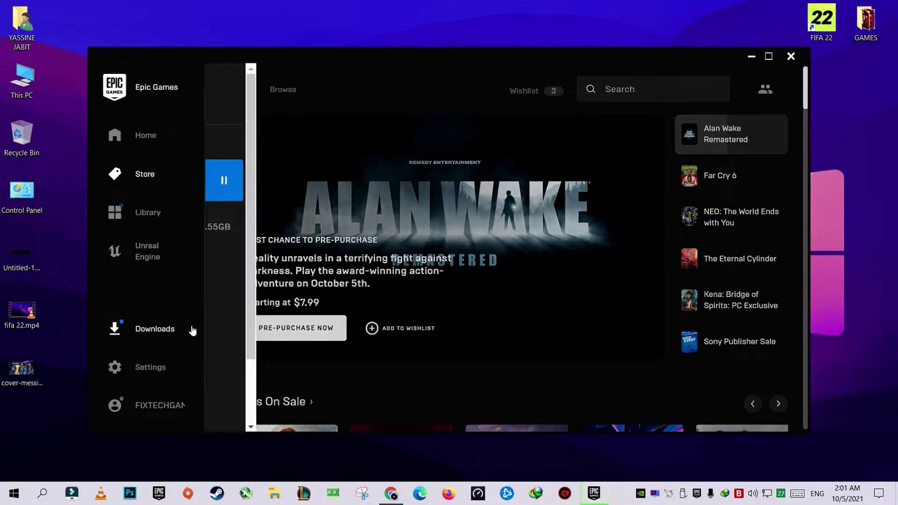
left_click(490, 187)
left_click(159, 214)
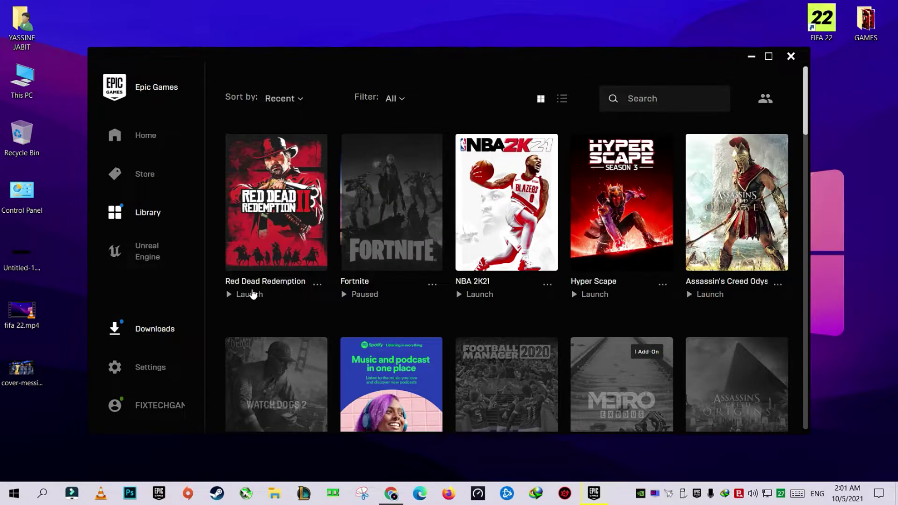
left_click(251, 294)
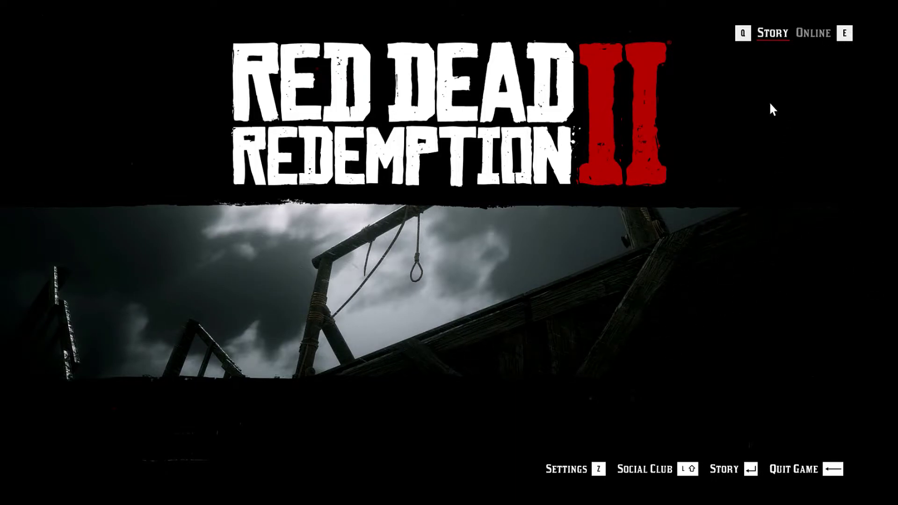
left_click(582, 470)
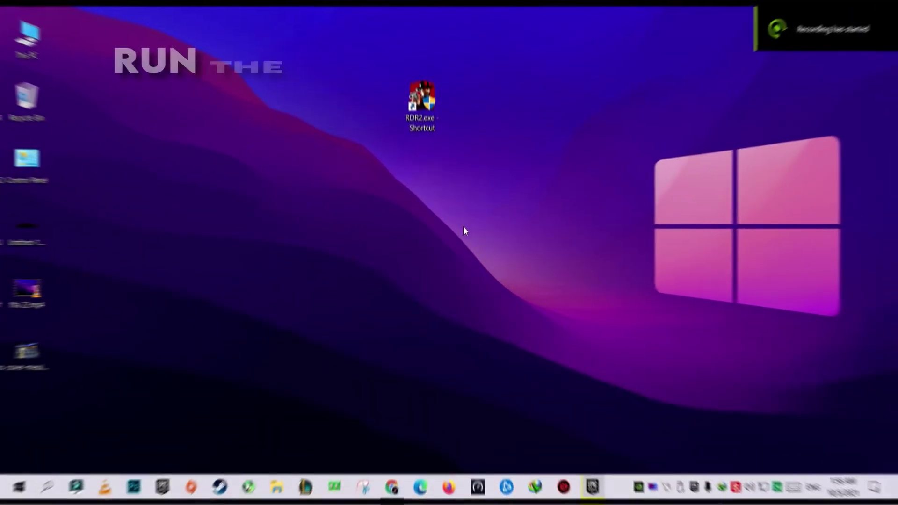
Step: Set the RDR2.exe desktop shortcut to run as an administrator in its compatibility properties and apply the change
right_click(425, 114)
left_click(386, 162)
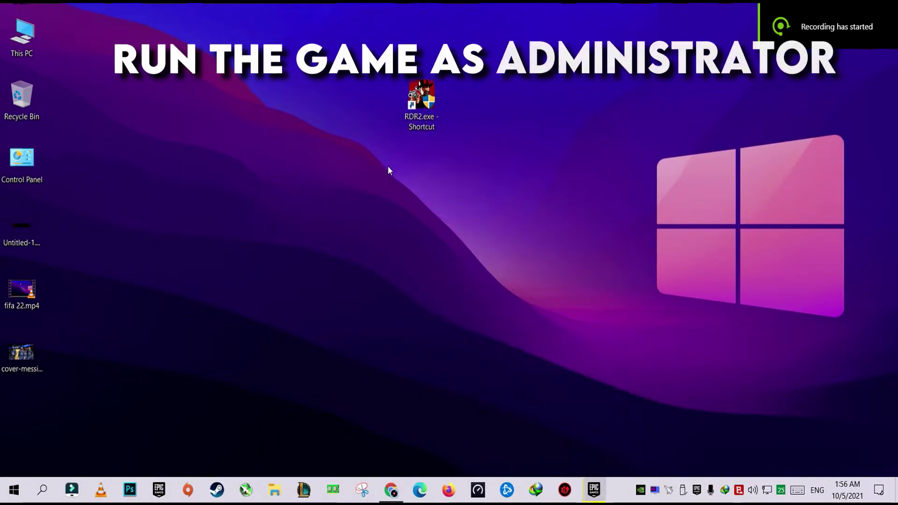
right_click(421, 101)
left_click(444, 445)
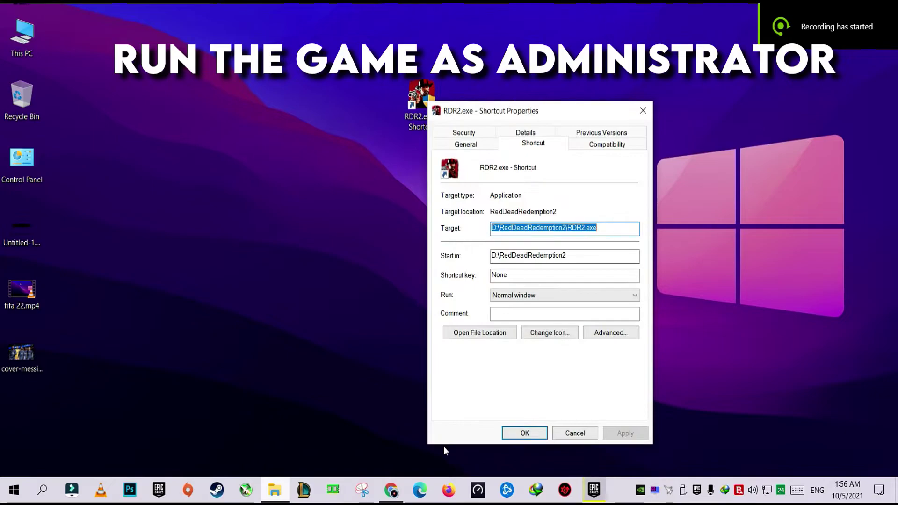
left_click(578, 144)
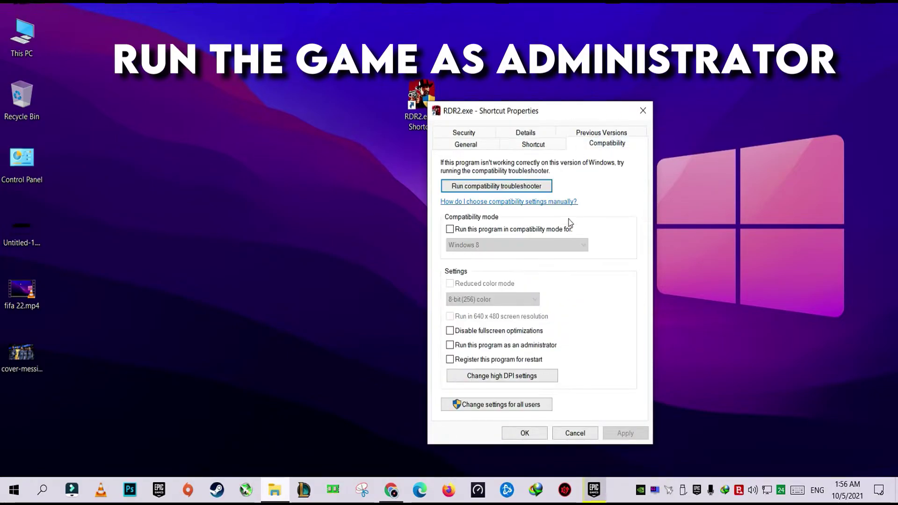
left_click(480, 346)
left_click(625, 433)
left_click(568, 434)
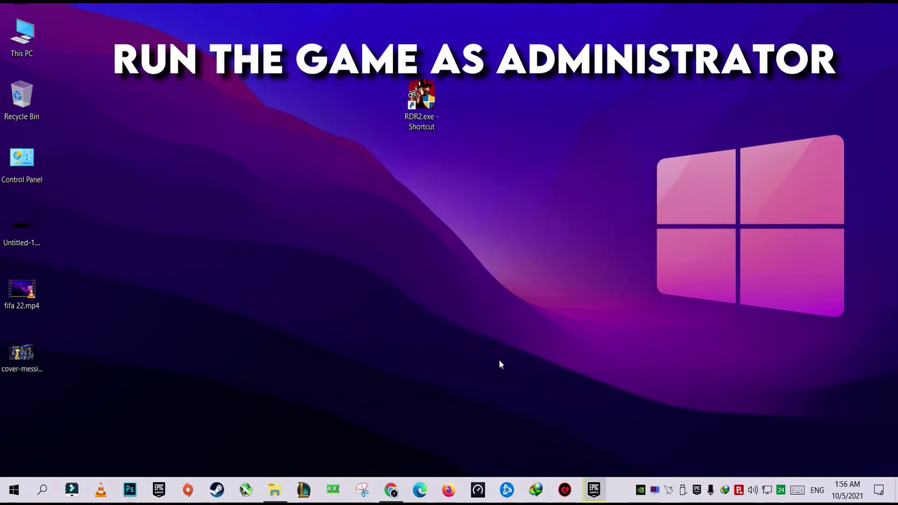
Step: Run the RDR2.exe shortcut as administrator and approve the permission request
right_click(433, 108)
left_click(468, 226)
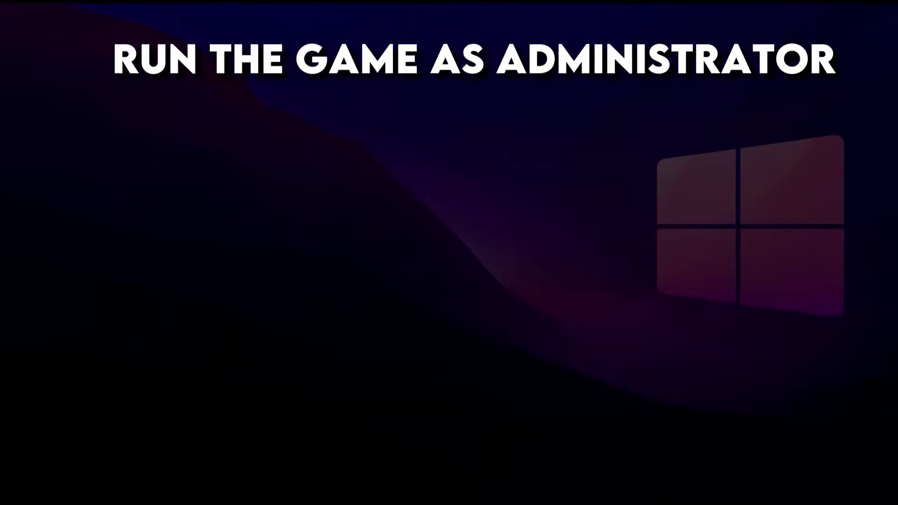
left_click(389, 308)
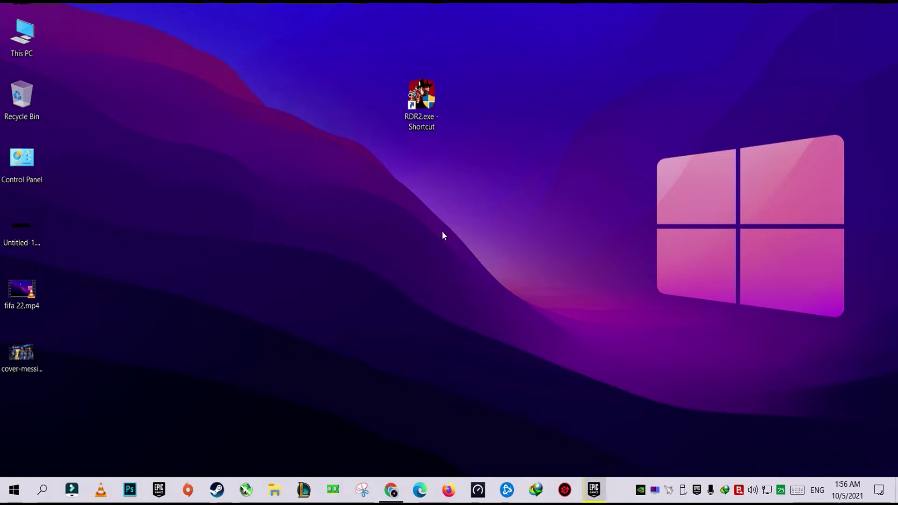
Step: Try to start the game directly from the RDR2.exe desktop shortcut, and close the Rockstar Games message and launcher
right_click(559, 239)
left_click(579, 276)
double_click(429, 119)
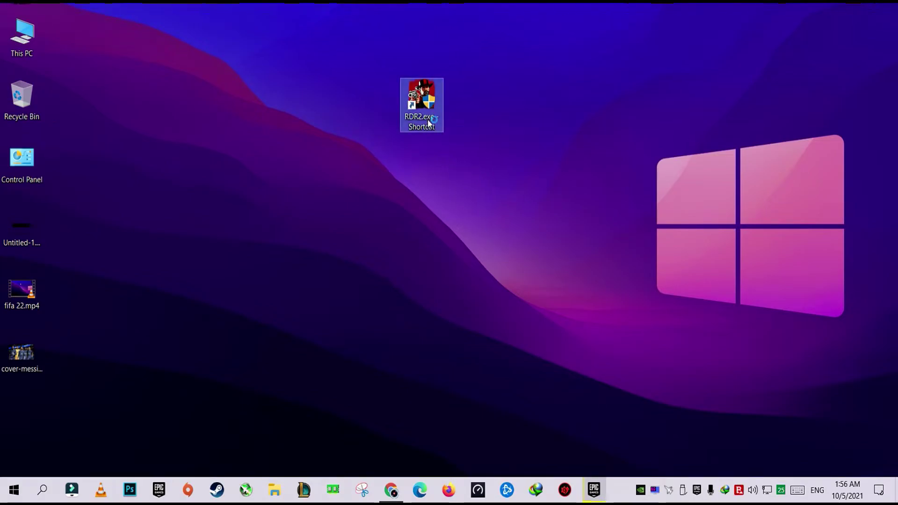
left_click(444, 311)
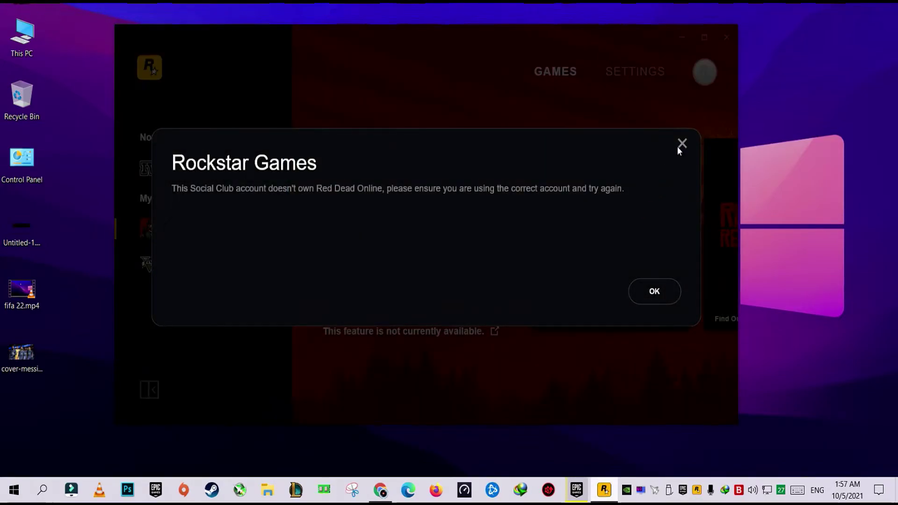
left_click(681, 144)
left_click(726, 37)
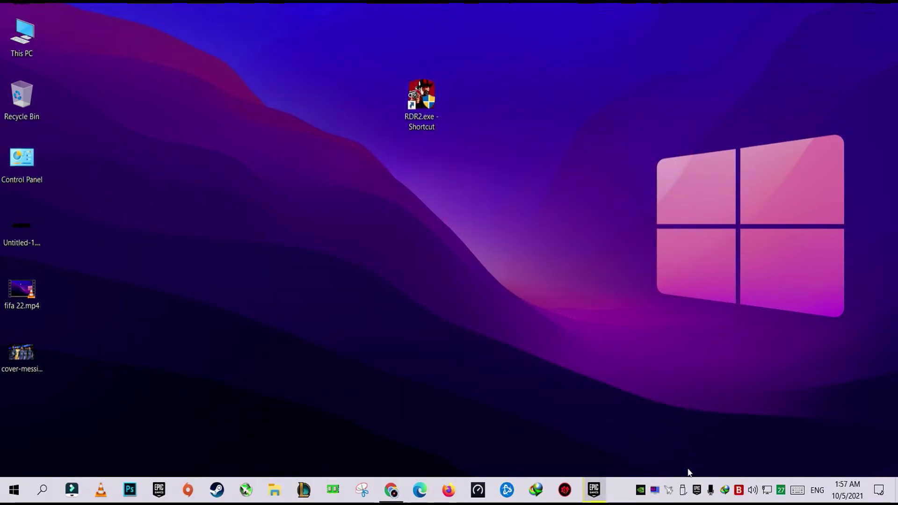
Step: Switch to the Epic Games Launcher, start Red Dead Redemption 2 from its library, and close the Rockstar Games message and launcher
left_click(594, 490)
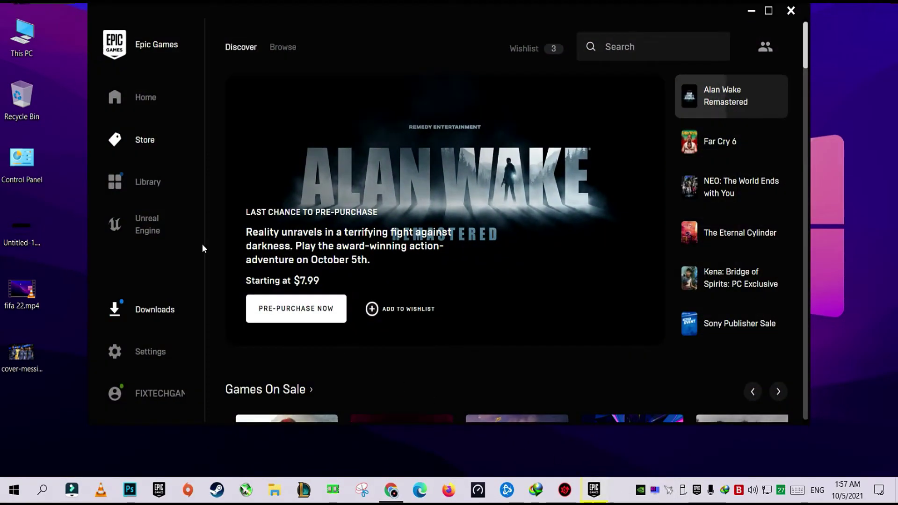
left_click(146, 182)
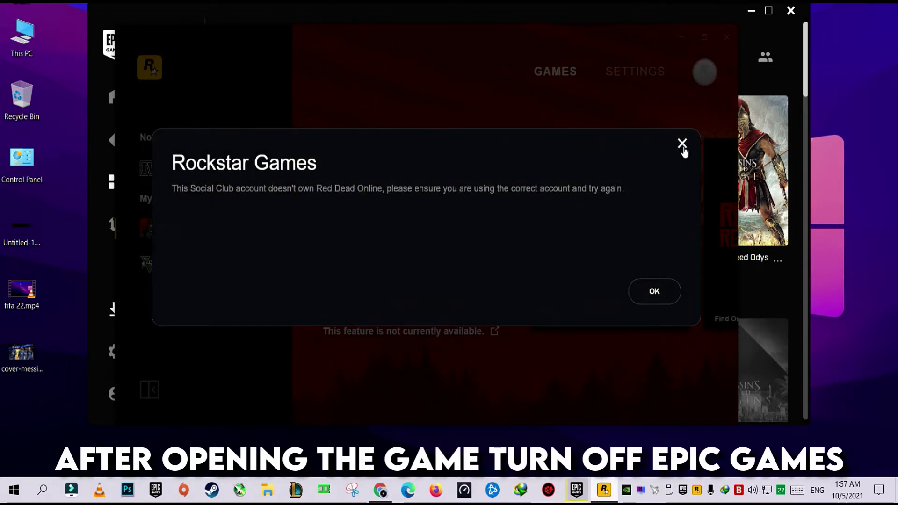
left_click(682, 144)
left_click(726, 37)
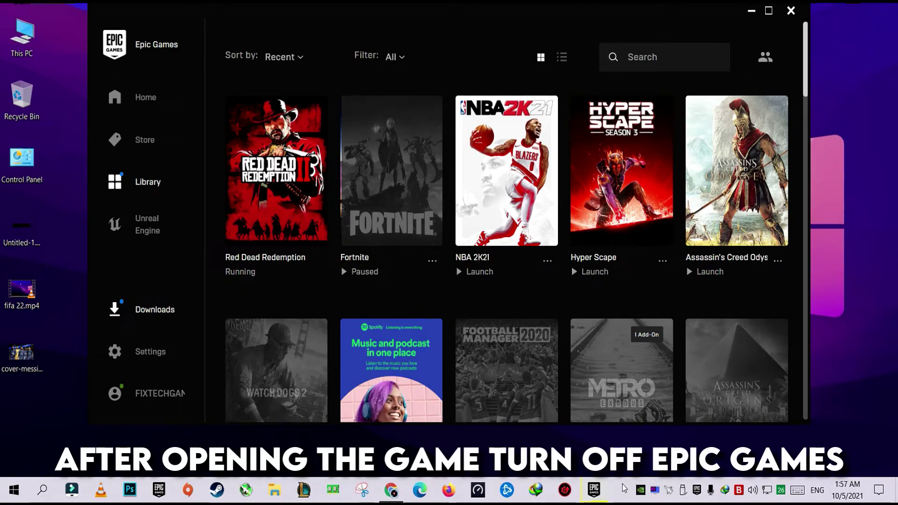
Step: Close the Epic Games Launcher window and exit its background process
right_click(624, 489)
left_click(644, 421)
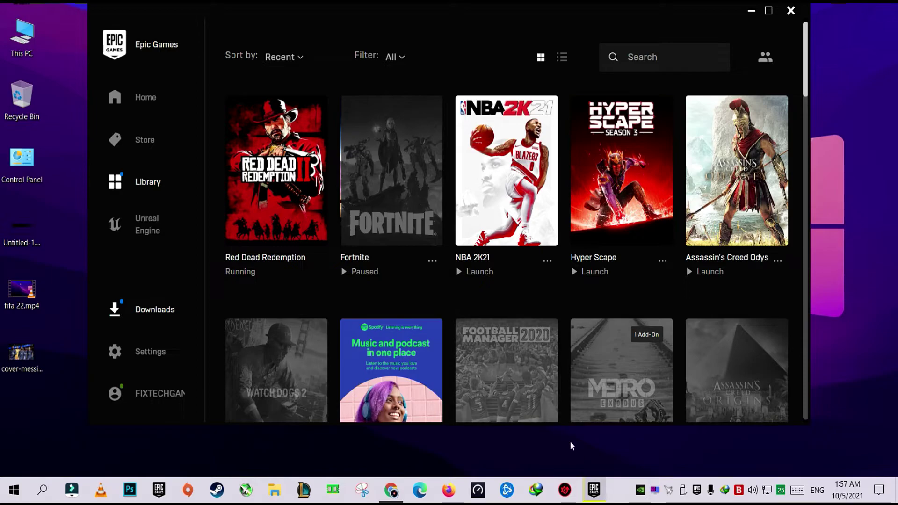
left_click(791, 10)
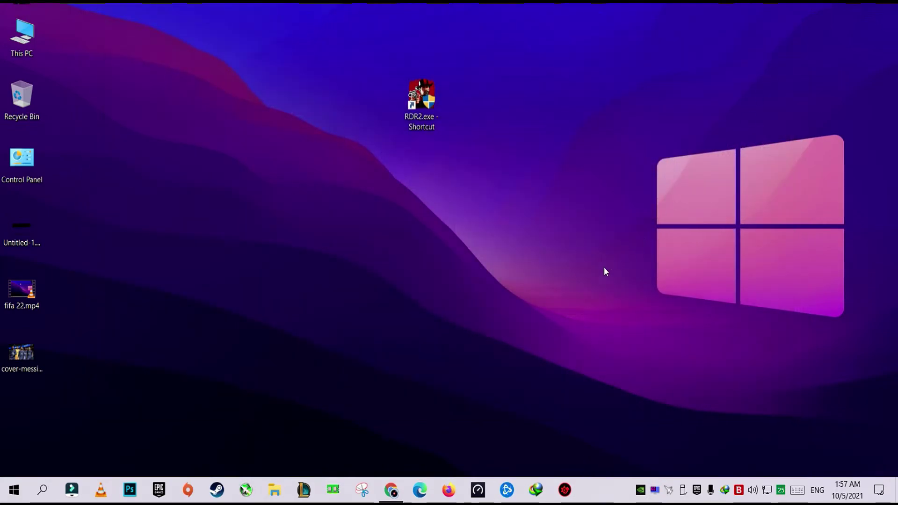
right_click(696, 490)
left_click(709, 465)
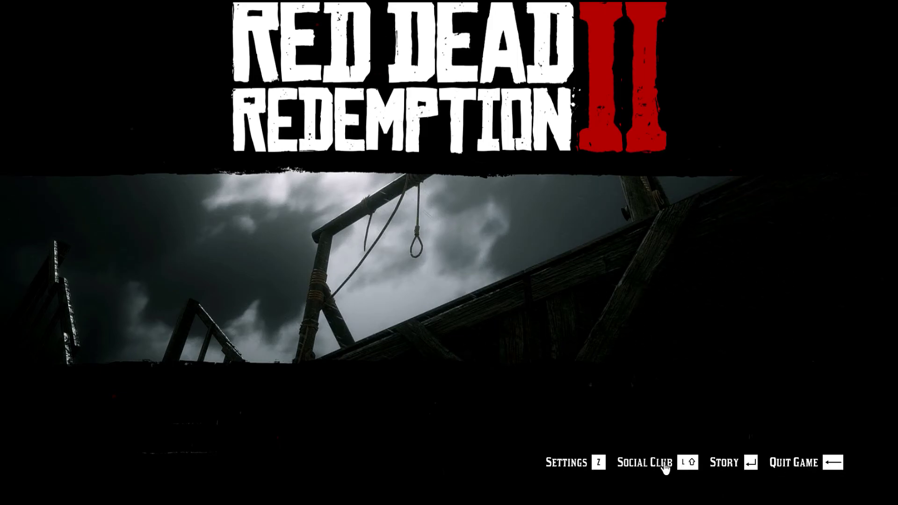
Step: Open the settings from the Red Dead Redemption 2 main menu
left_click(566, 463)
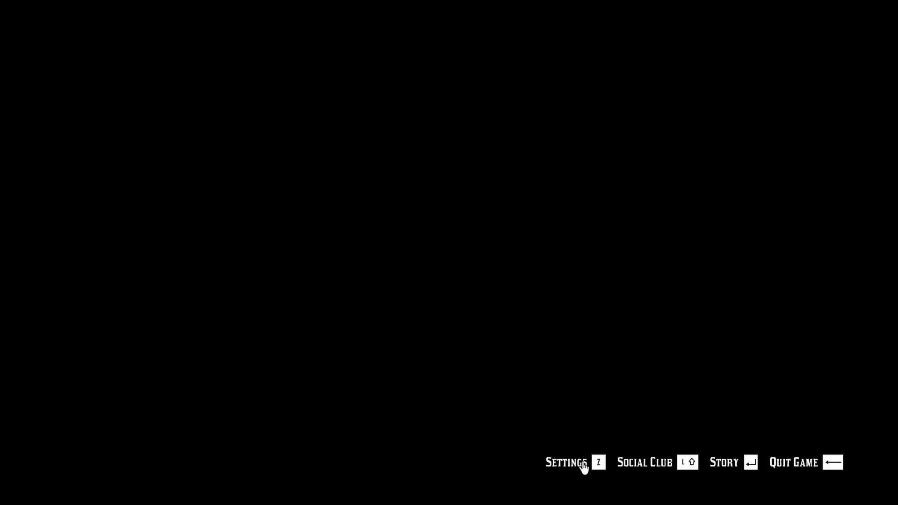